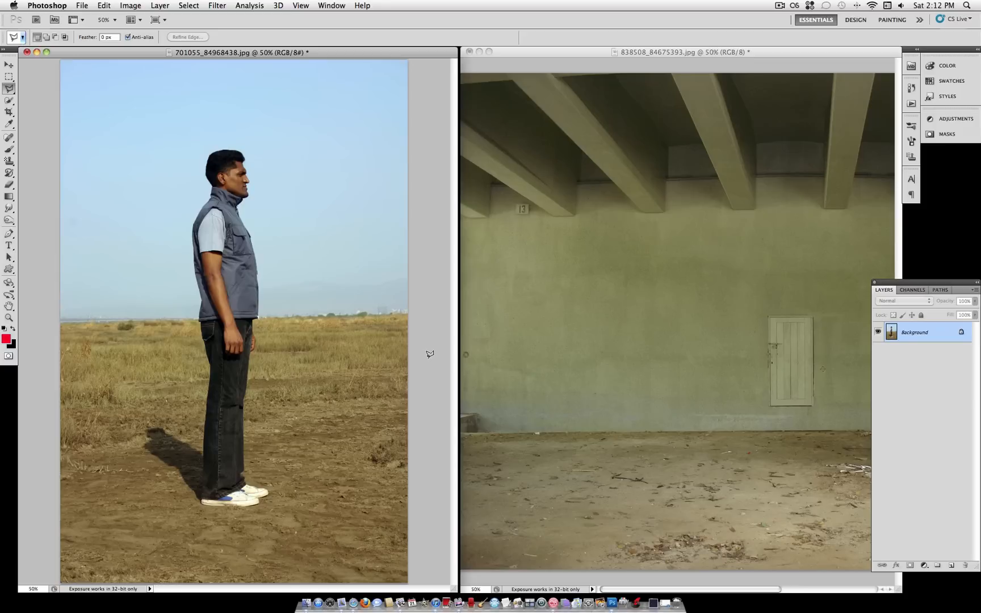
# - Select the standing man together with his ground shadow using the Quick Selection tool with an 18 px brush
pyautogui.click(8, 101)
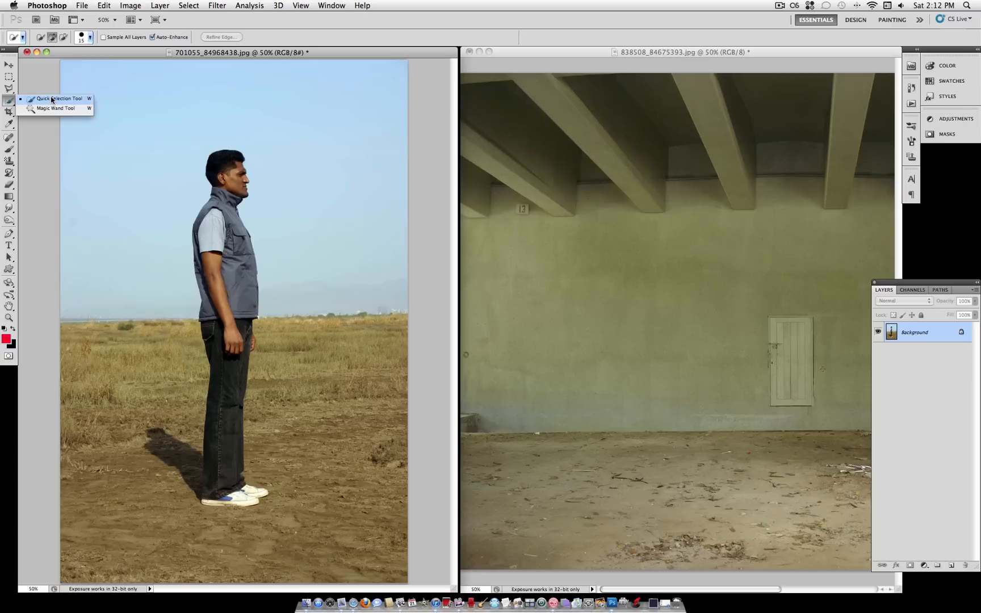
pyautogui.click(52, 99)
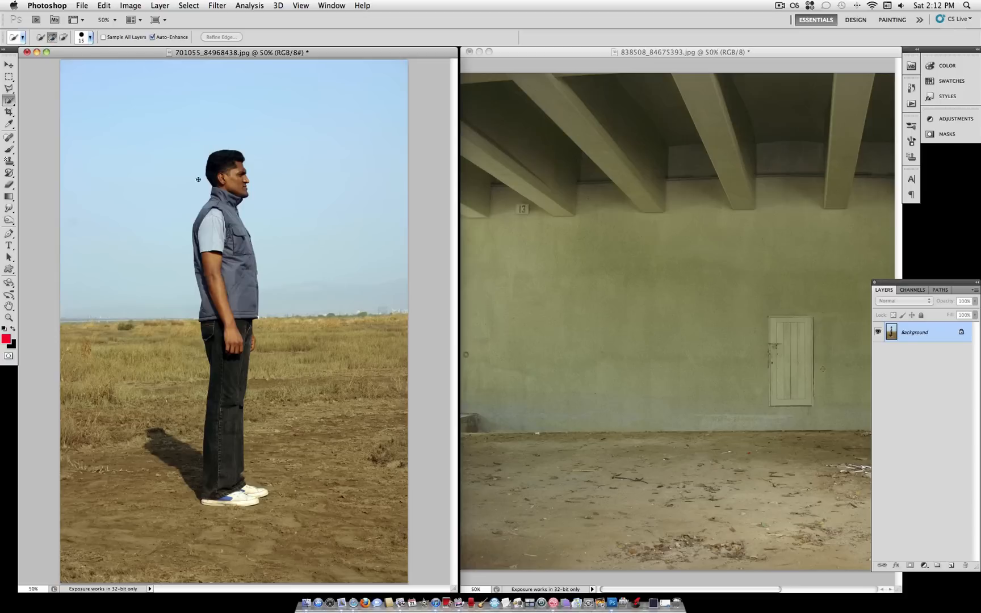
pyautogui.click(90, 37)
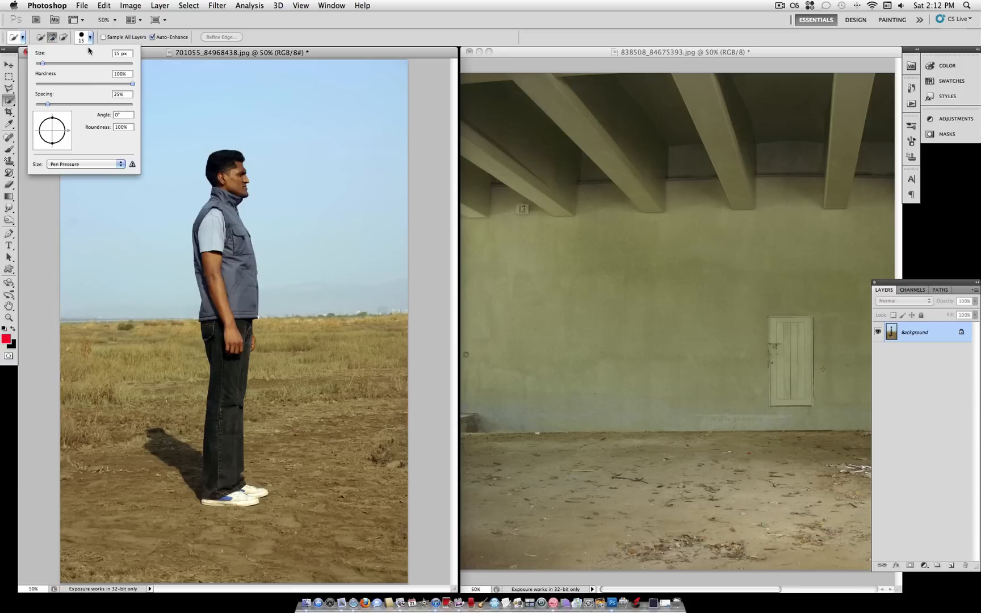
pyautogui.moveTo(43, 64); pyautogui.dragTo(45, 64)
pyautogui.click(91, 37)
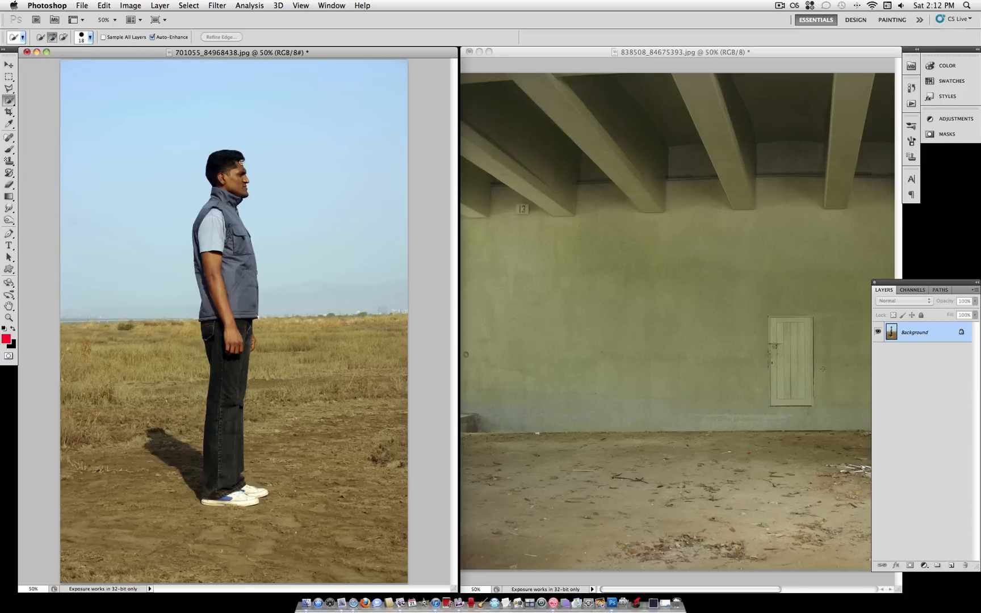
pyautogui.moveTo(227, 194)
pyautogui.mouseDown()
pyautogui.moveTo(230, 178)
pyautogui.moveTo(231, 192)
pyautogui.moveTo(206, 262)
pyautogui.moveTo(218, 276)
pyautogui.moveTo(227, 248)
pyautogui.moveTo(231, 270)
pyautogui.mouseUp()
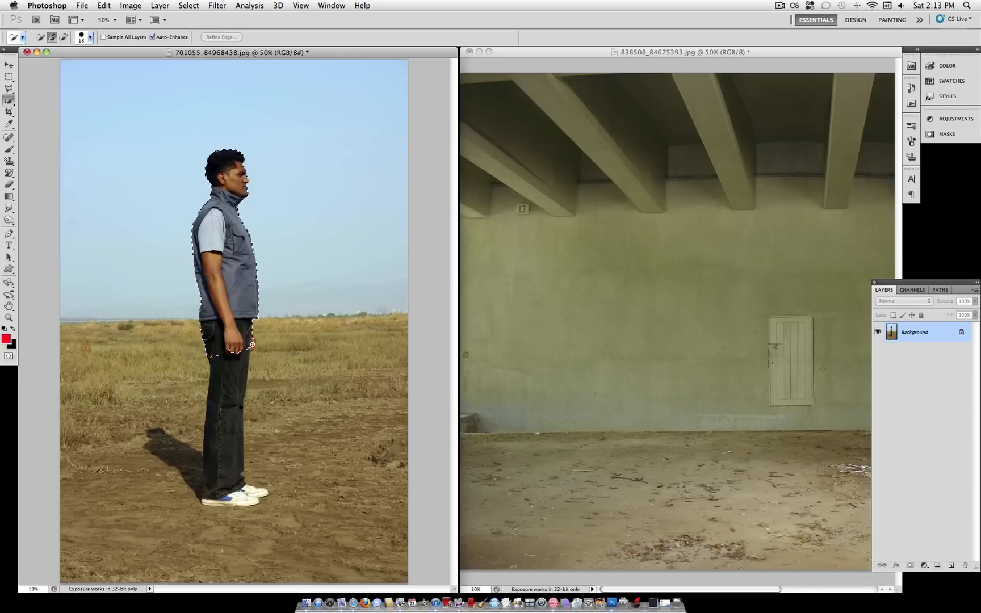
pyautogui.moveTo(251, 344)
pyautogui.mouseDown()
pyautogui.moveTo(227, 387)
pyautogui.moveTo(228, 504)
pyautogui.moveTo(175, 448)
pyautogui.mouseUp()
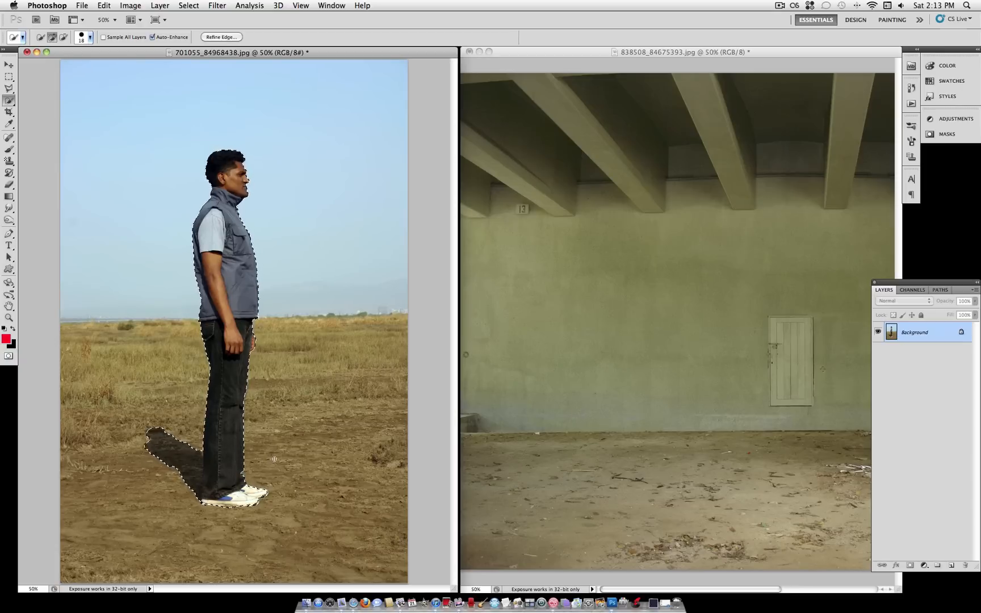
# - Refine the selection edge with radius 1.5 px, smooth 10, feather 1.0 px, contrast 19% and shift edge -16%
pyautogui.click(222, 38)
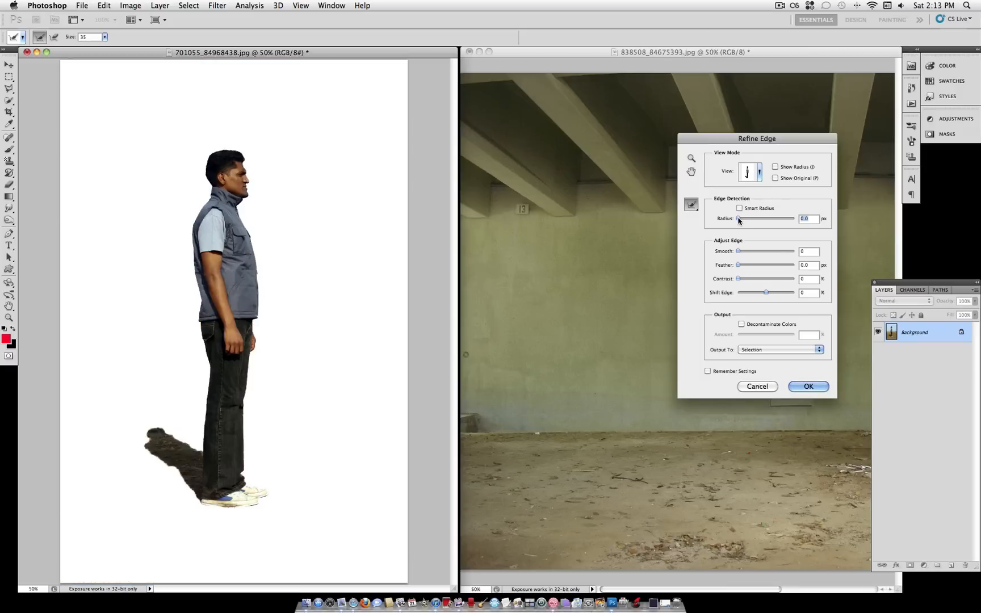
pyautogui.moveTo(738, 219); pyautogui.dragTo(743, 220)
pyautogui.moveTo(739, 252); pyautogui.dragTo(773, 293)
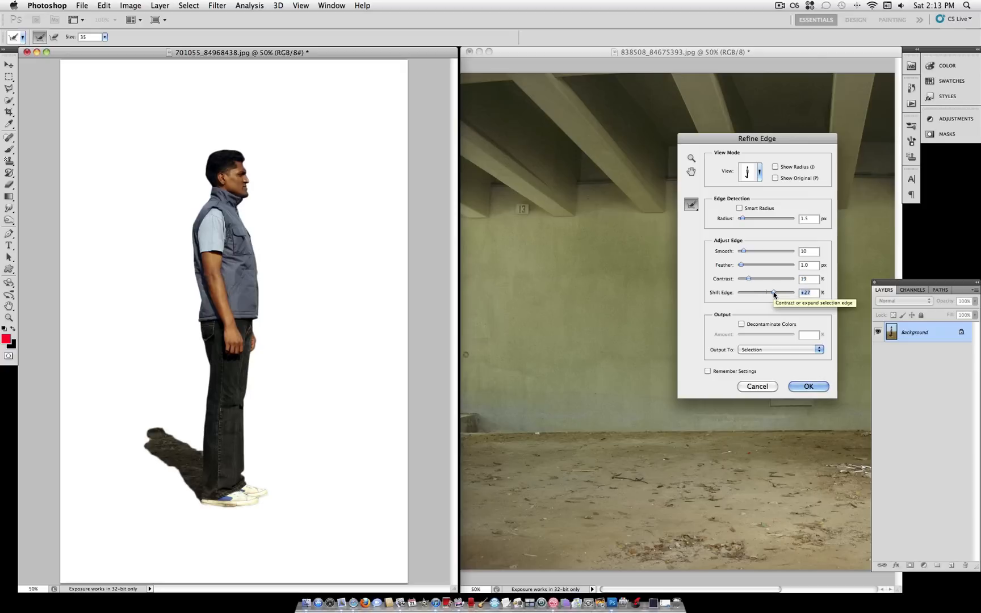
pyautogui.moveTo(773, 293); pyautogui.dragTo(762, 294)
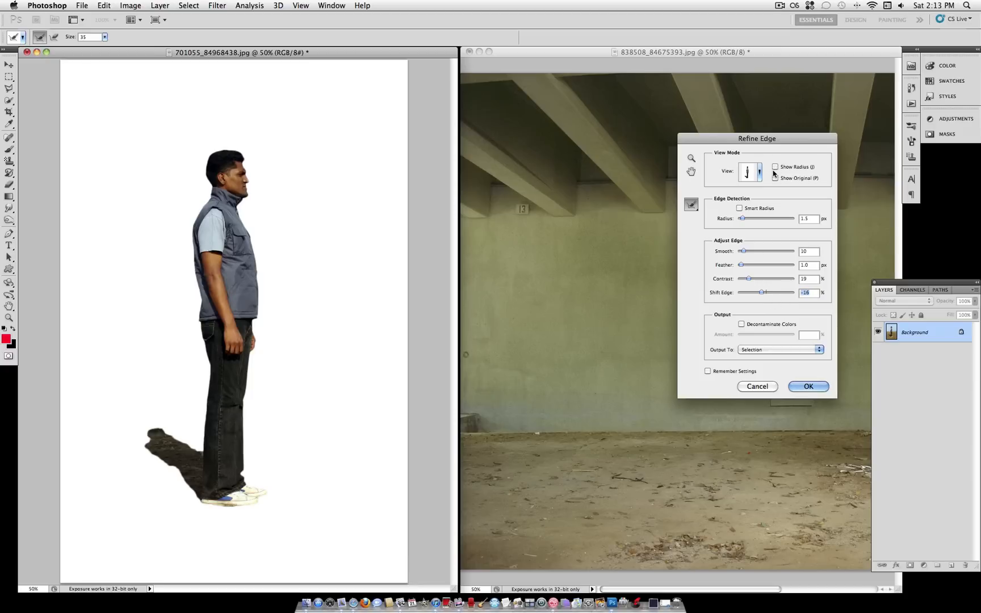
pyautogui.click(810, 387)
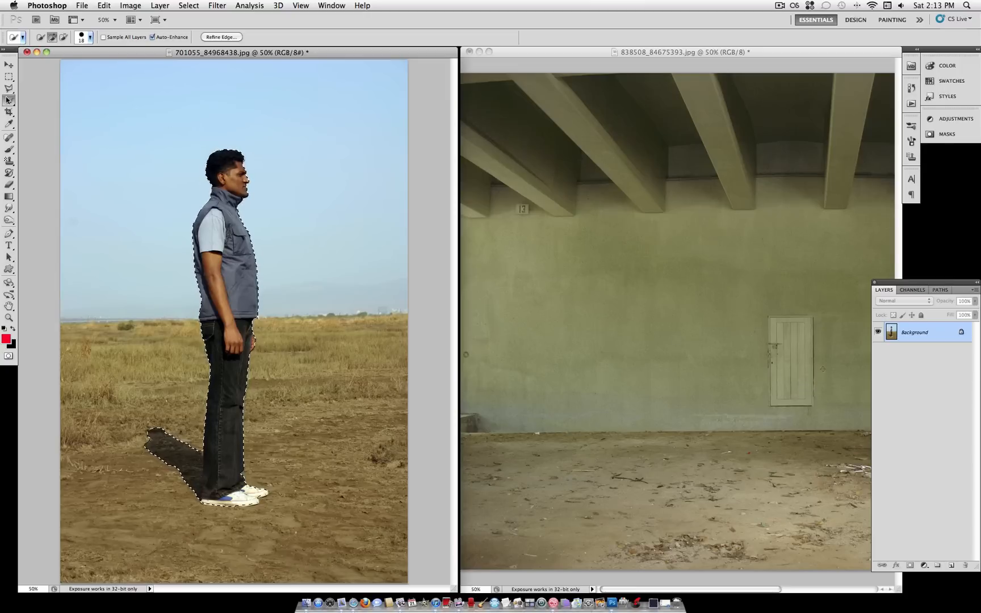
# - Copy the selected man and shadow to a new layer and show that layer alone with the Background hidden
pyautogui.rightClick(205, 200)
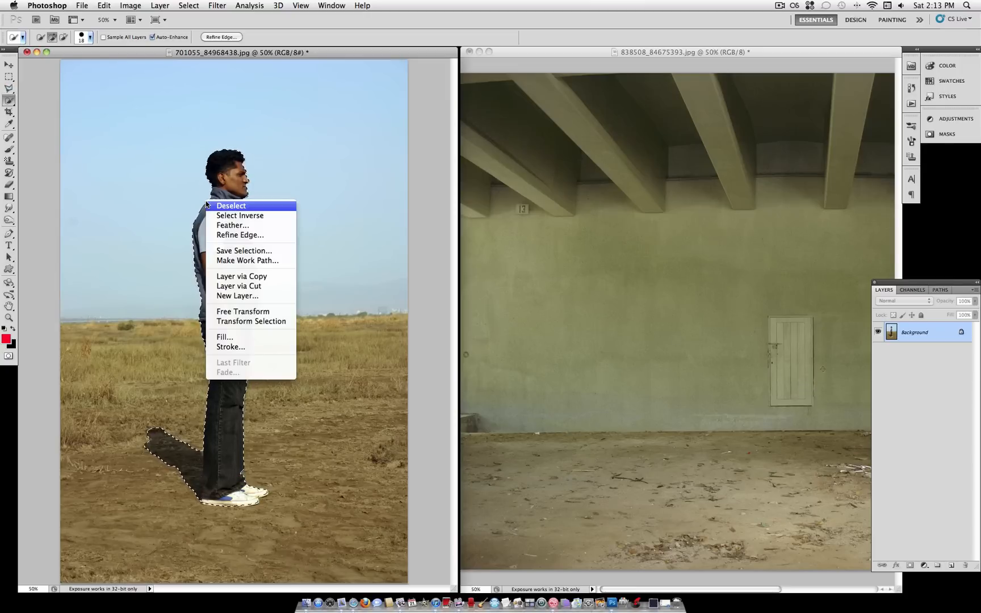
pyautogui.click(263, 277)
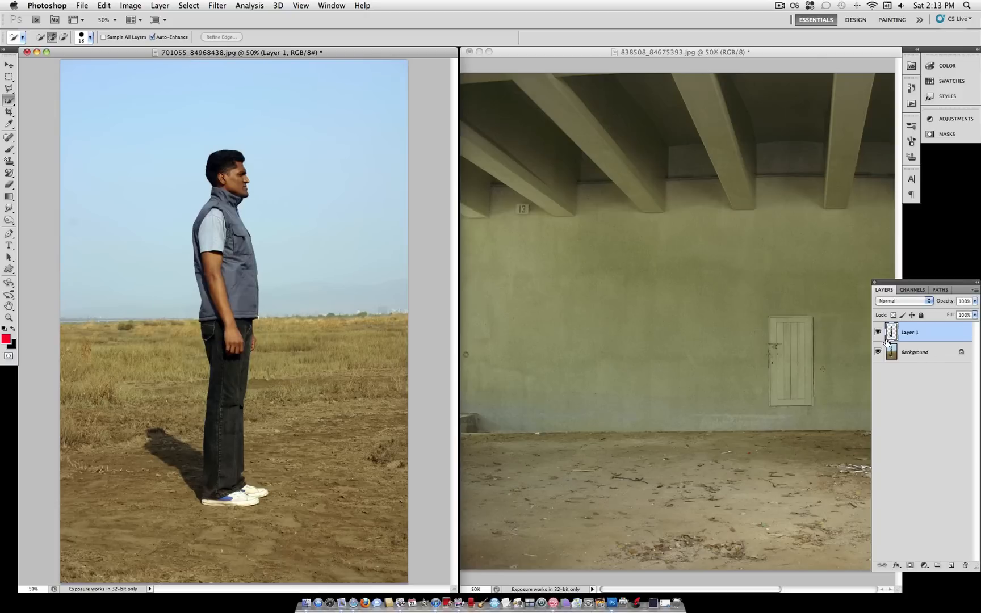
pyautogui.keyDown('alt'); pyautogui.click(878, 332); pyautogui.keyUp('alt')
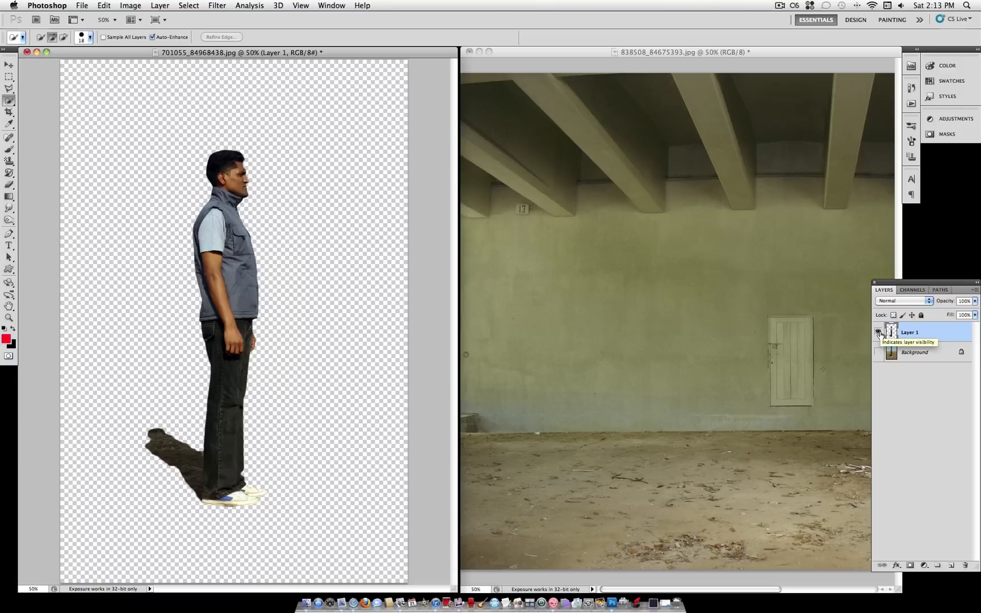
pyautogui.click(878, 332)
pyautogui.click(878, 332)
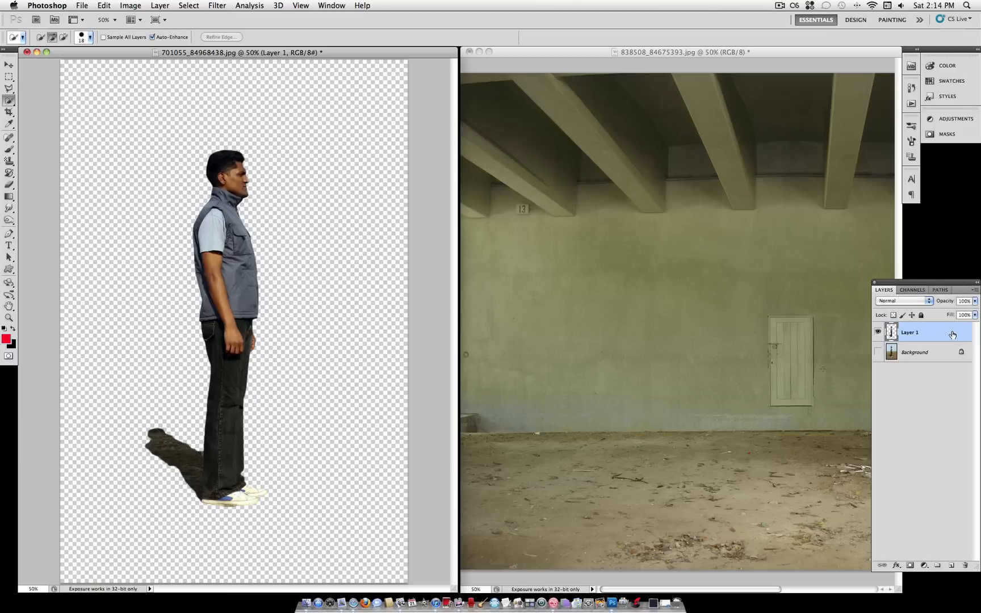
# - Copy the cut-out man's layer into 838508_84675393.jpg, minimize the source image and show the composite in full-screen mode
pyautogui.moveTo(951, 335); pyautogui.dragTo(603, 401)
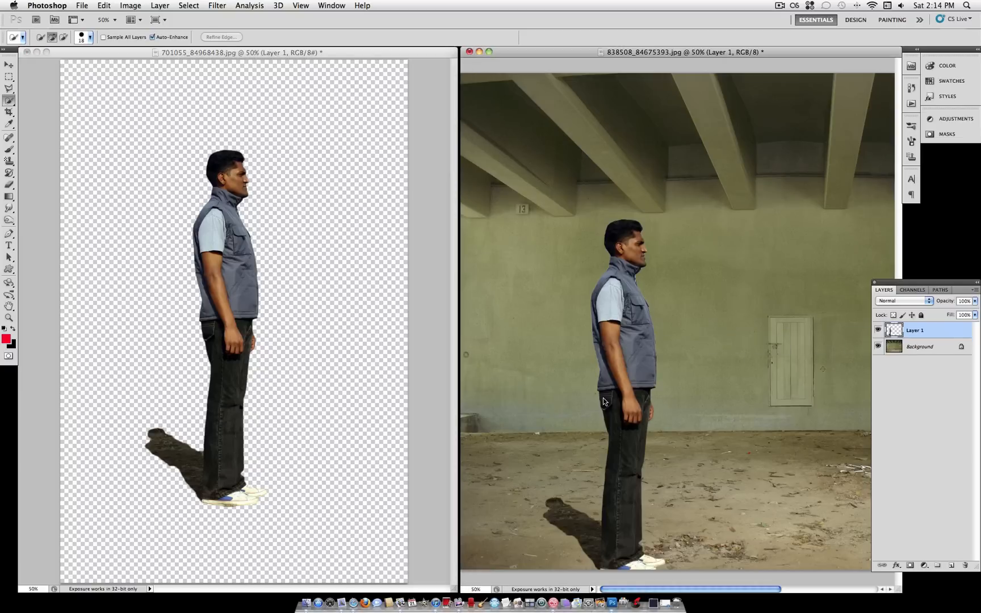
pyautogui.click(36, 52)
pyautogui.moveTo(569, 53); pyautogui.dragTo(372, 48)
pyautogui.press('f')
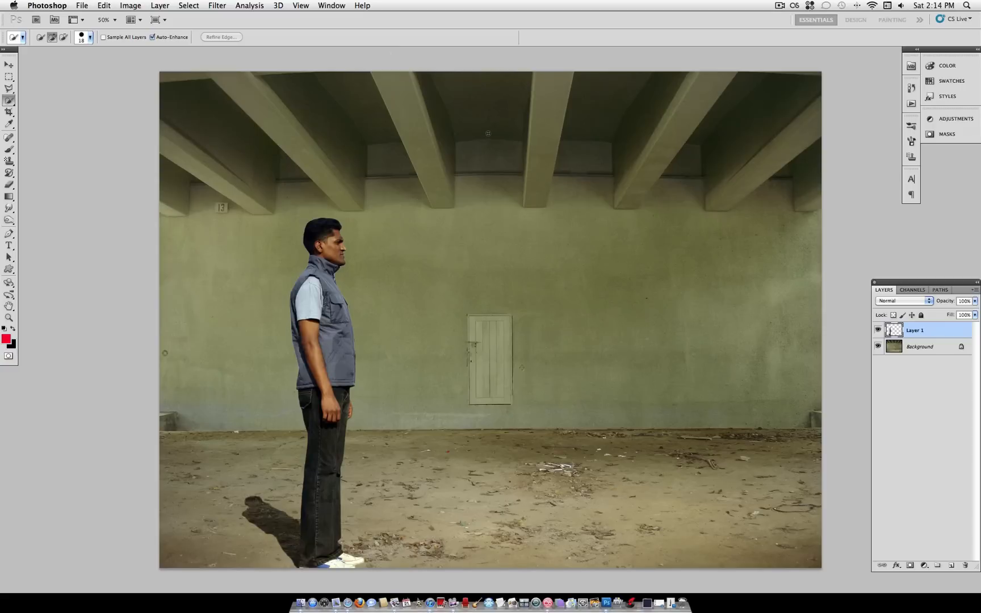
# - Move the man up with the Move tool so his feet stand fully on the ground inside the image
pyautogui.press('v')
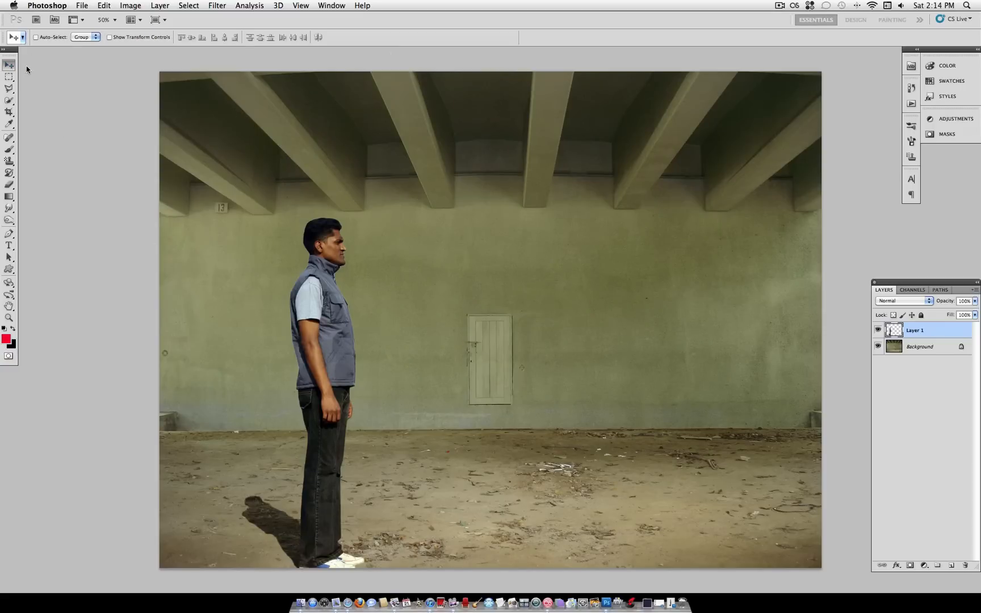
pyautogui.moveTo(331, 334); pyautogui.dragTo(338, 297)
pyautogui.moveTo(367, 409); pyautogui.dragTo(368, 403)
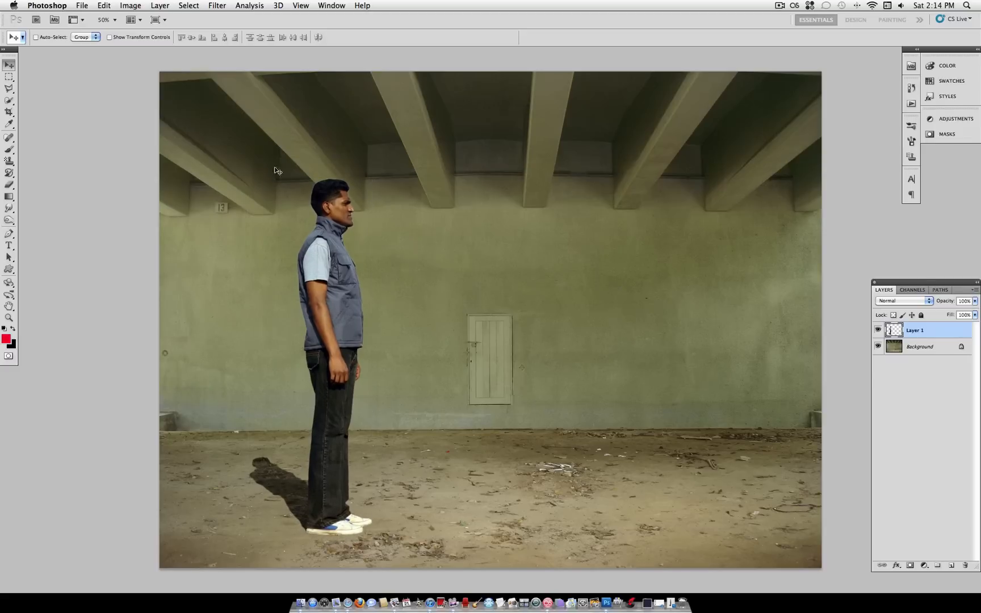
# - Scale the man proportionally to about 82% and reposition him closer to the door in the wall
pyautogui.click(104, 5)
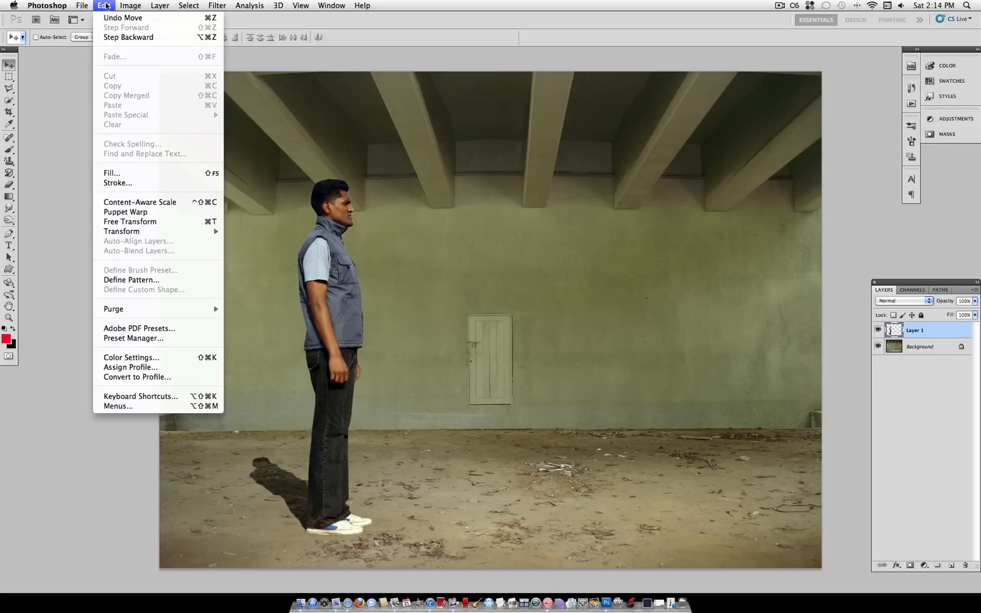
pyautogui.moveTo(176, 232)
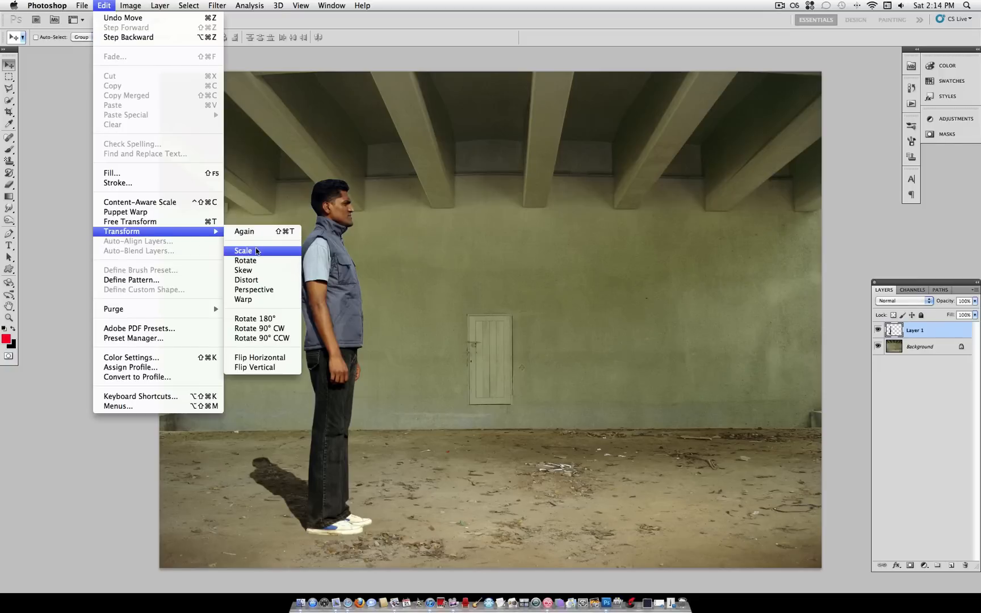
pyautogui.click(253, 250)
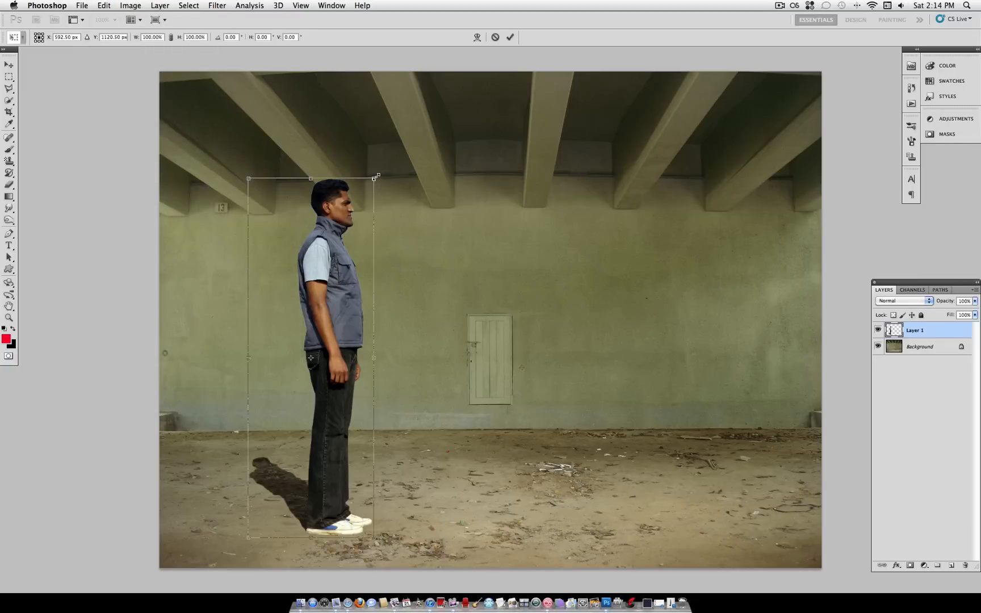
pyautogui.moveTo(376, 177); pyautogui.dragTo(313, 248)
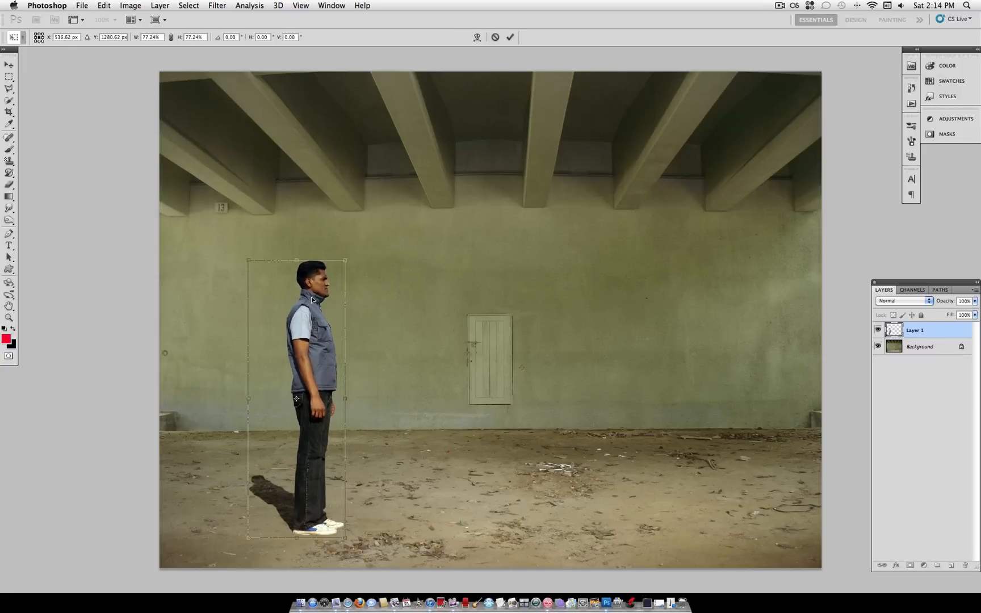
pyautogui.moveTo(311, 300); pyautogui.dragTo(361, 281)
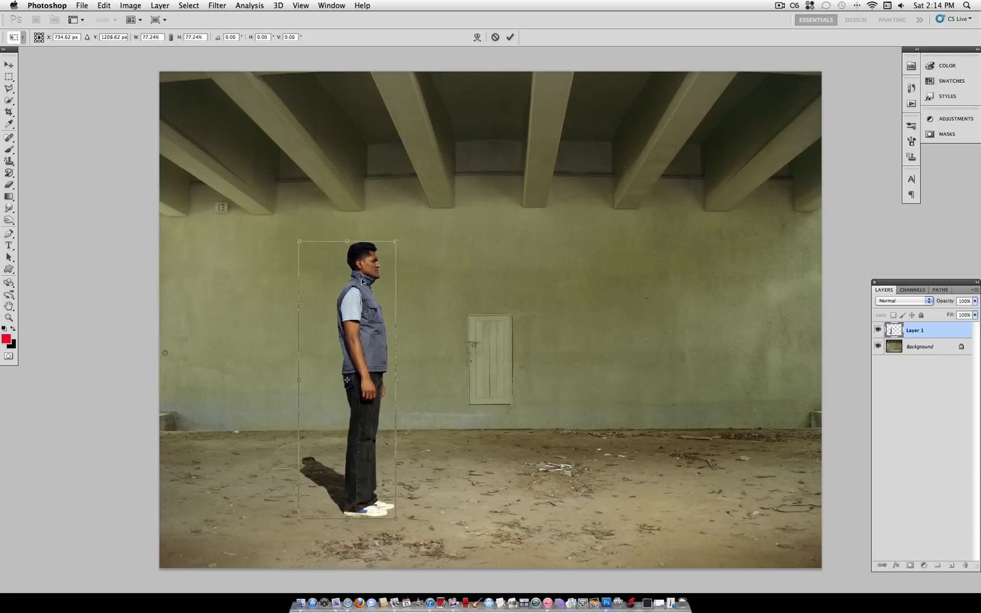
pyautogui.moveTo(398, 243)
pyautogui.mouseDown()
pyautogui.moveTo(415, 231)
pyautogui.moveTo(377, 255)
pyautogui.moveTo(397, 222)
pyautogui.moveTo(382, 249)
pyautogui.mouseUp()
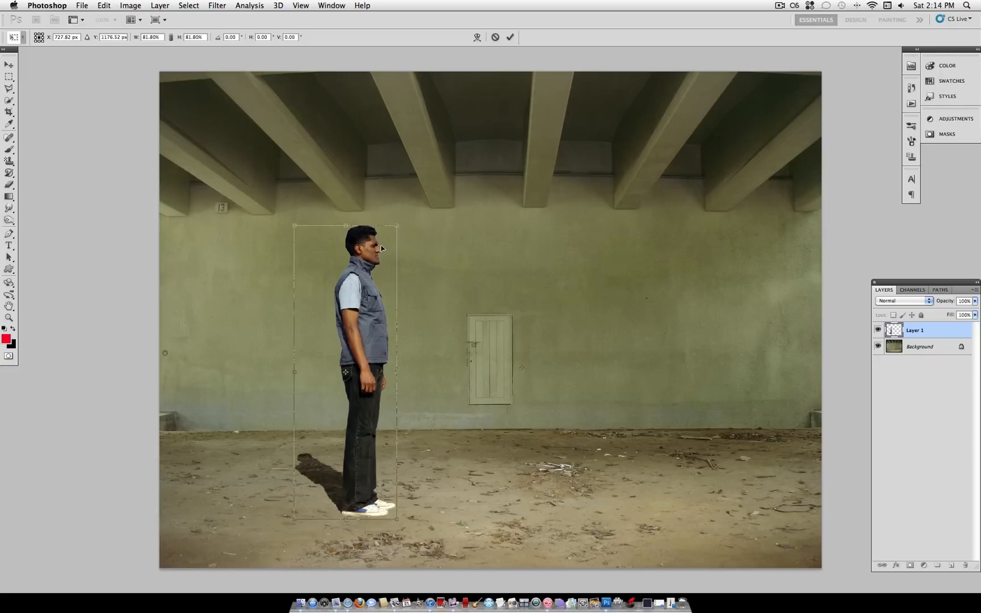
pyautogui.press('Return')
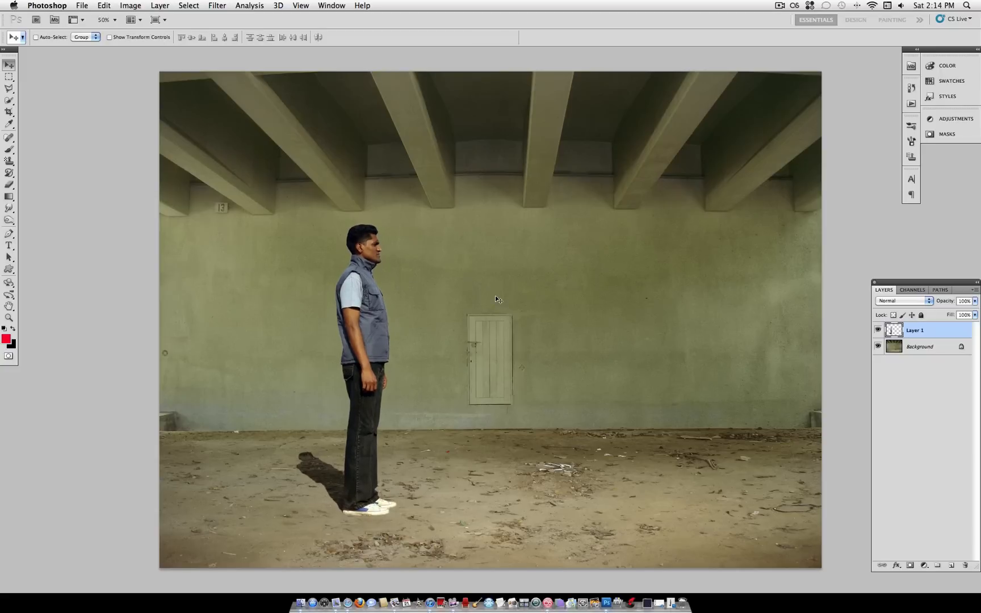
# - Apply a Brightness/Contrast adjustment to the man's layer with contrast -9 and brightness 0
pyautogui.hscroll(1, 578, 98)
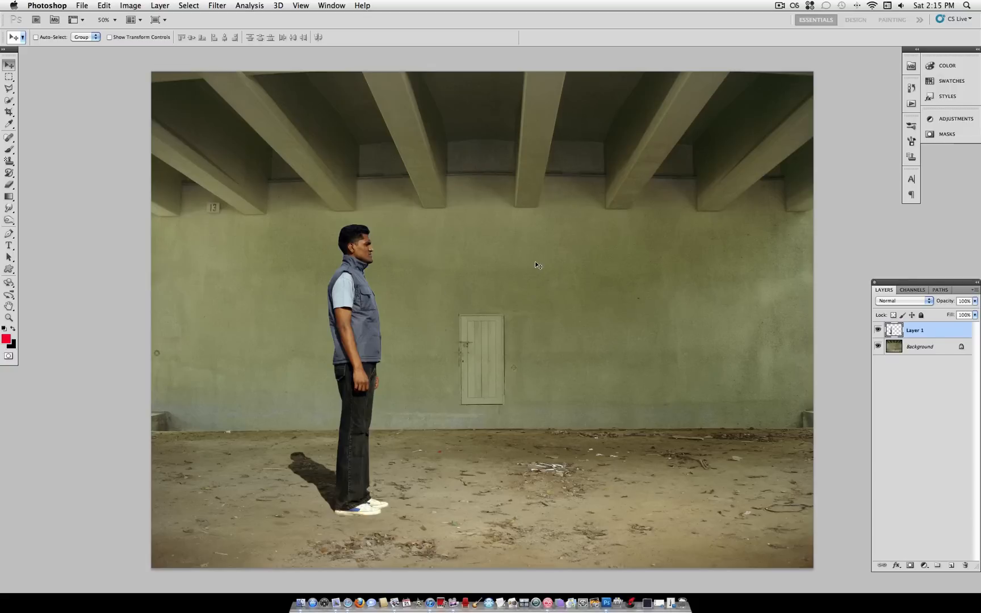
pyautogui.click(130, 6)
pyautogui.moveTo(144, 40)
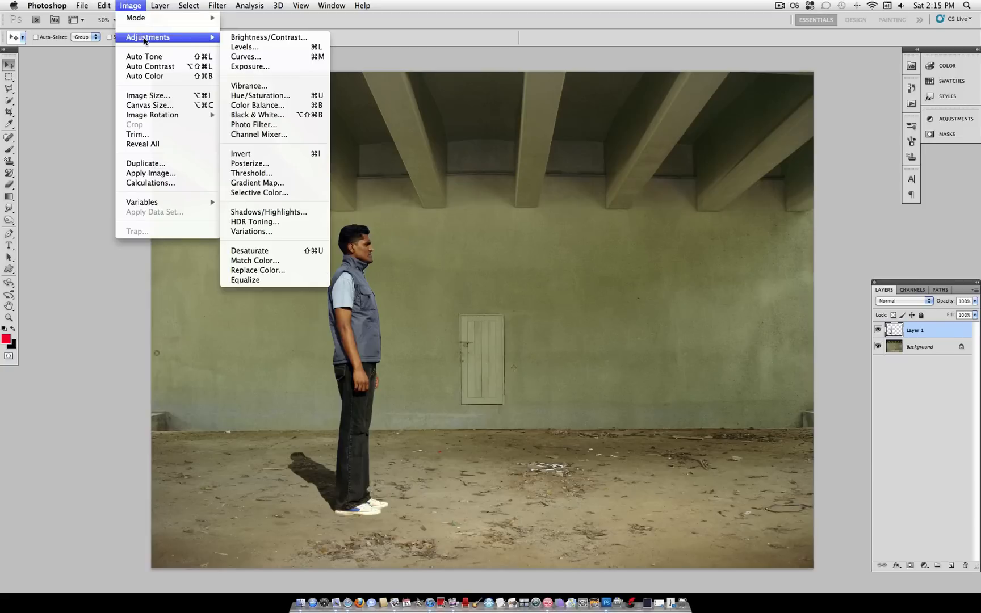
pyautogui.click(270, 38)
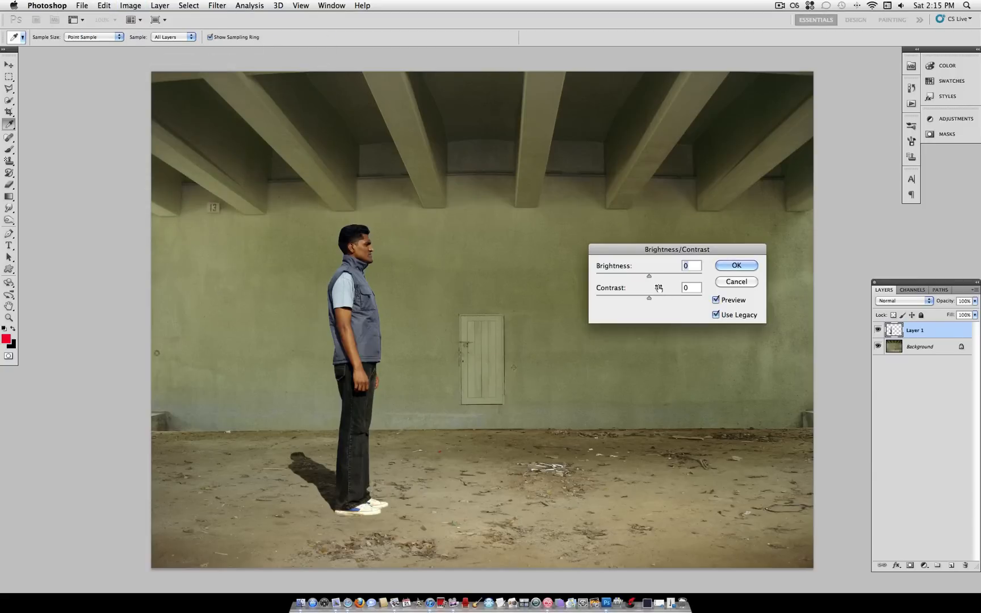
pyautogui.moveTo(648, 277); pyautogui.dragTo(643, 298)
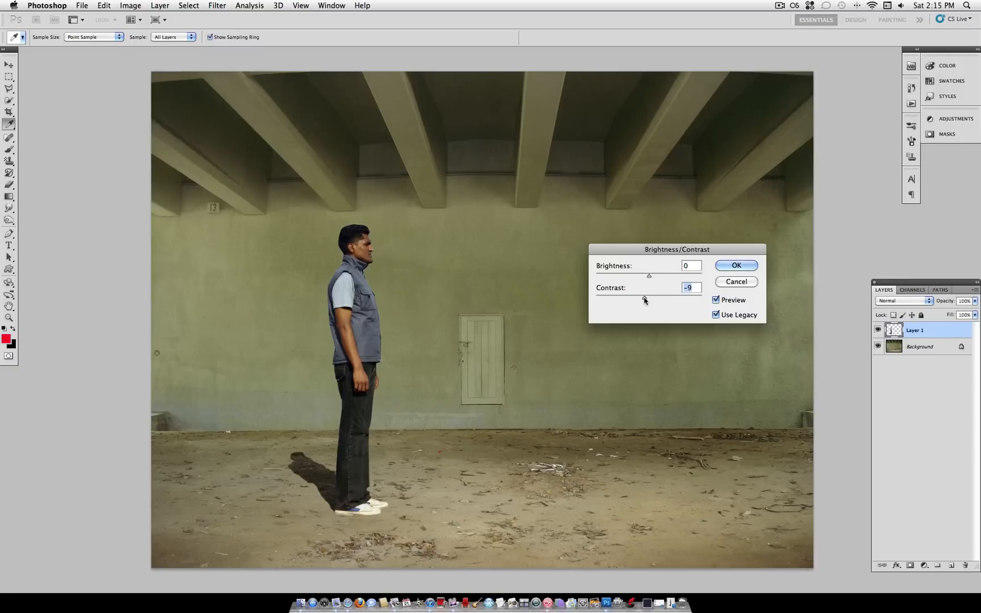
pyautogui.click(737, 265)
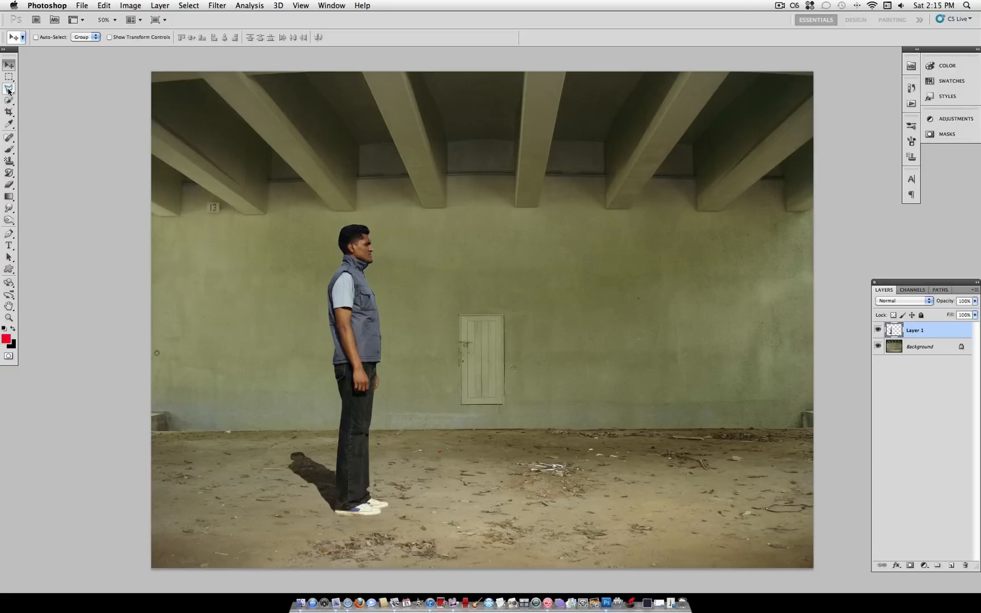
# - Outline the man's shadow with the Polygonal Lasso and copy it to a new layer
pyautogui.moveTo(8, 91); pyautogui.dragTo(34, 94)
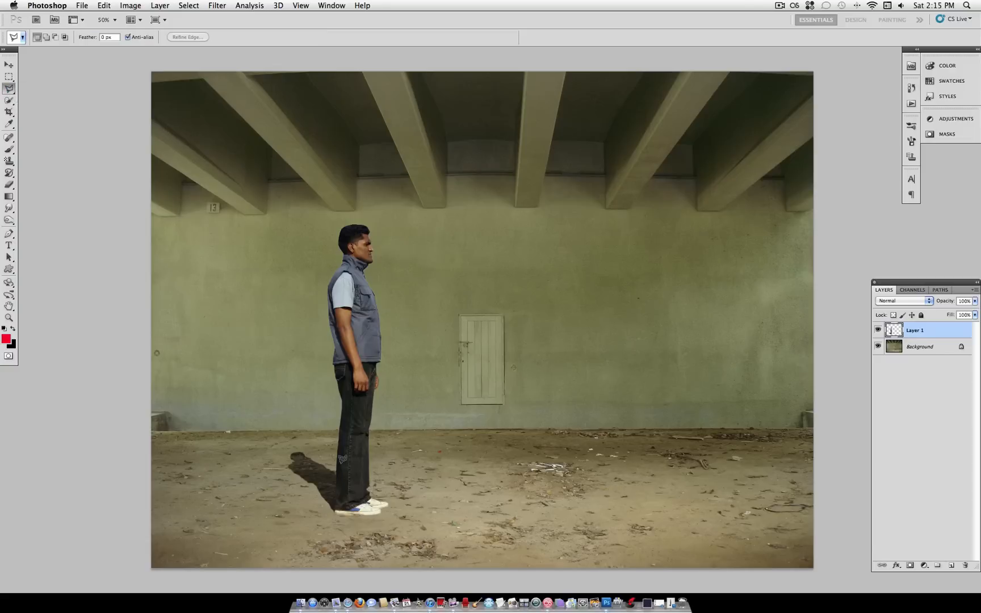
pyautogui.click(335, 472)
pyautogui.click(334, 527)
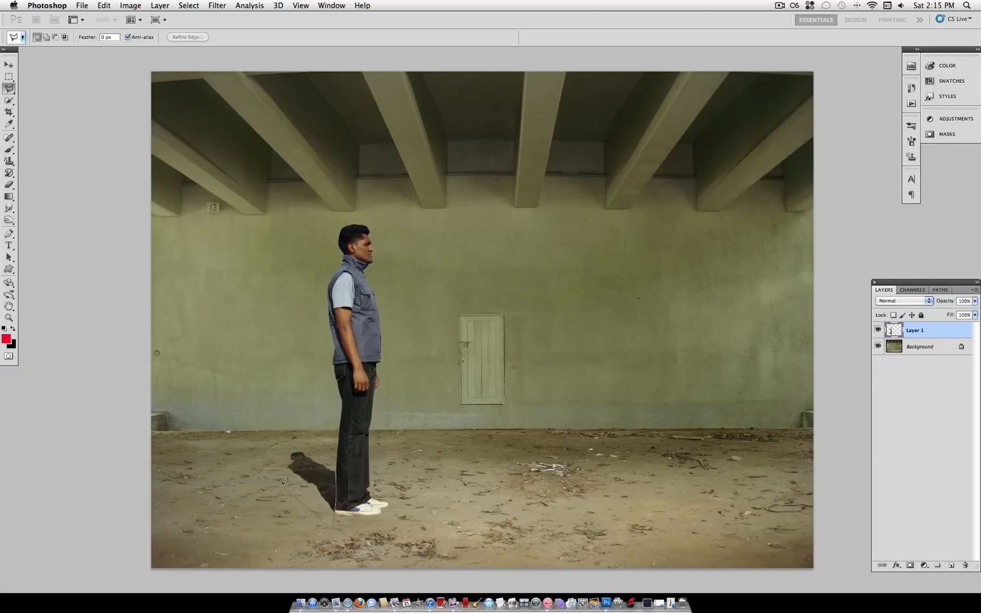
pyautogui.click(268, 435)
pyautogui.click(328, 438)
pyautogui.click(335, 472)
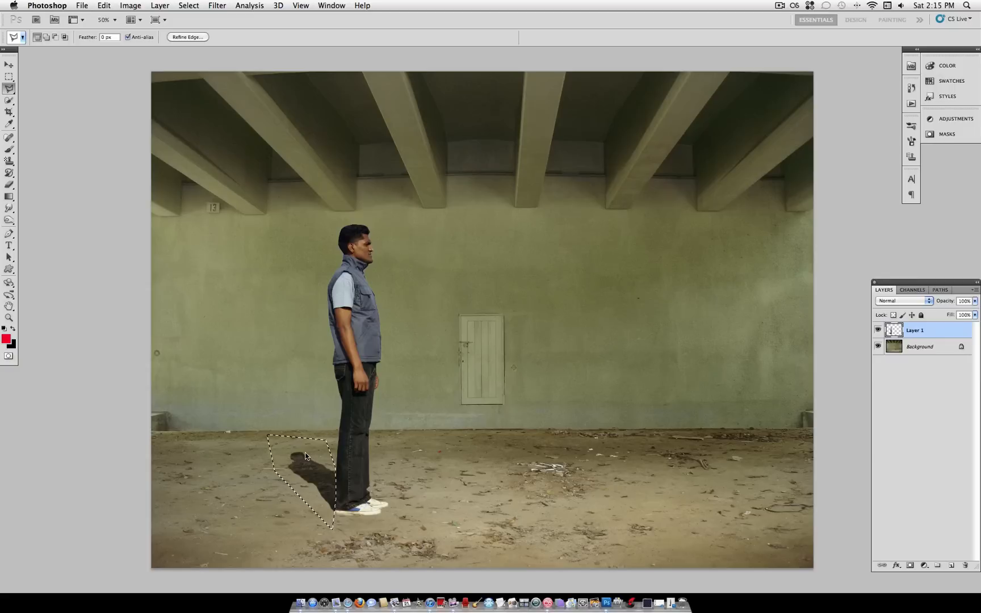
pyautogui.rightClick(306, 471)
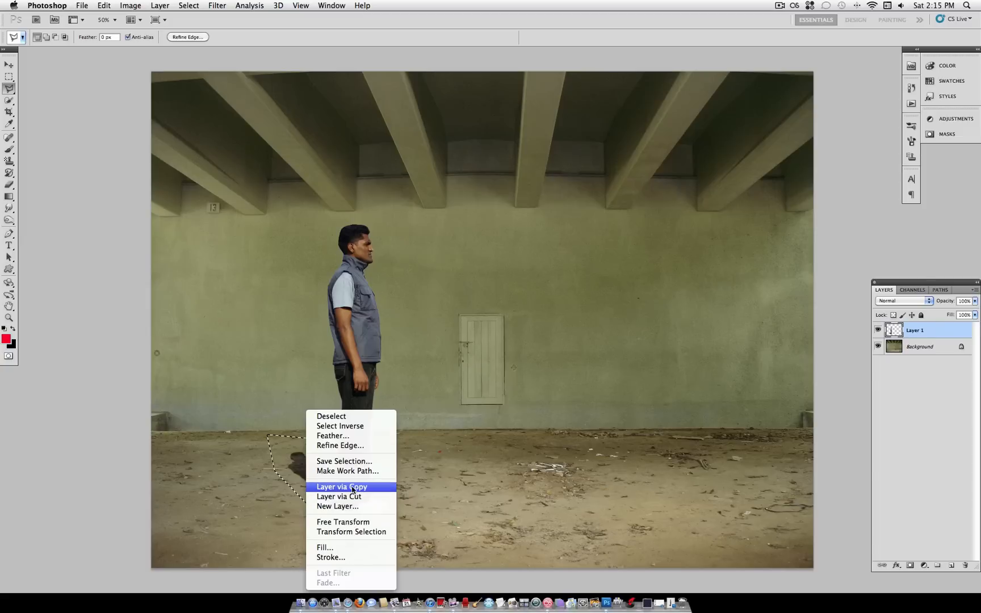
pyautogui.click(353, 489)
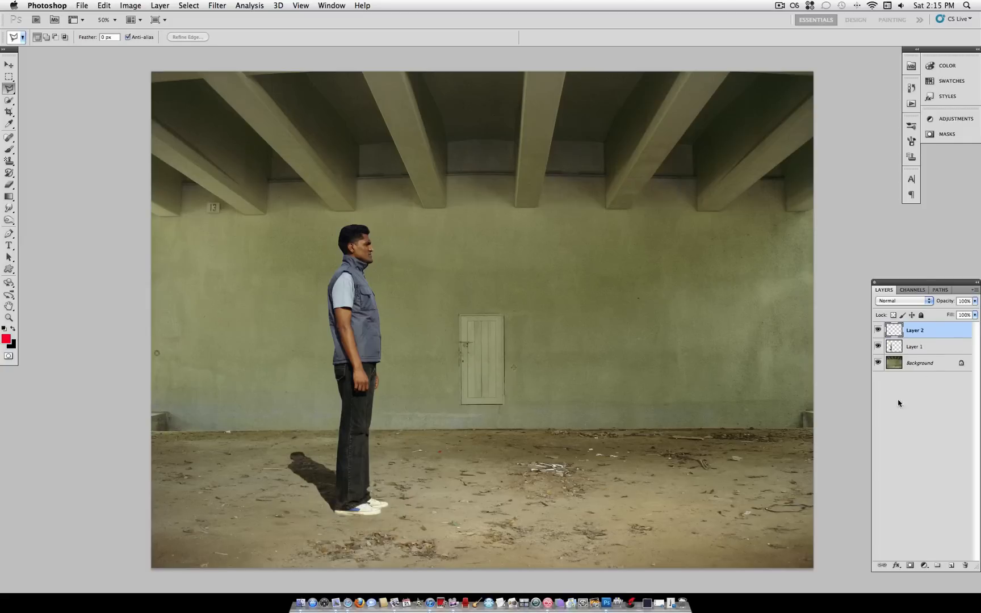
# - Duplicate the Background layer, move the copy above all other layers and clip it to the shadow layer, Layer 2
pyautogui.click(931, 368)
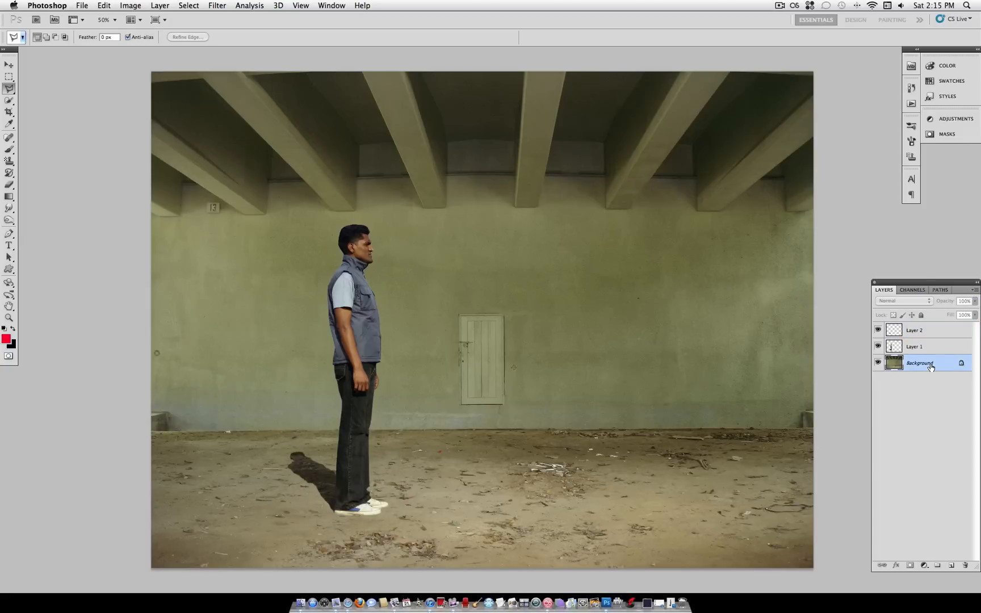
pyautogui.rightClick(923, 364)
pyautogui.click(888, 385)
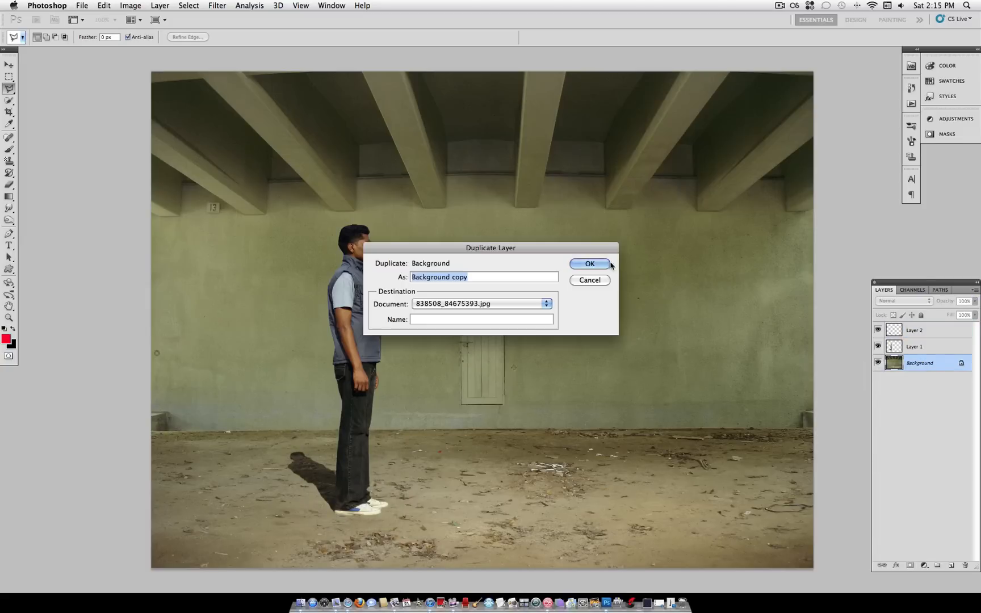
pyautogui.click(603, 261)
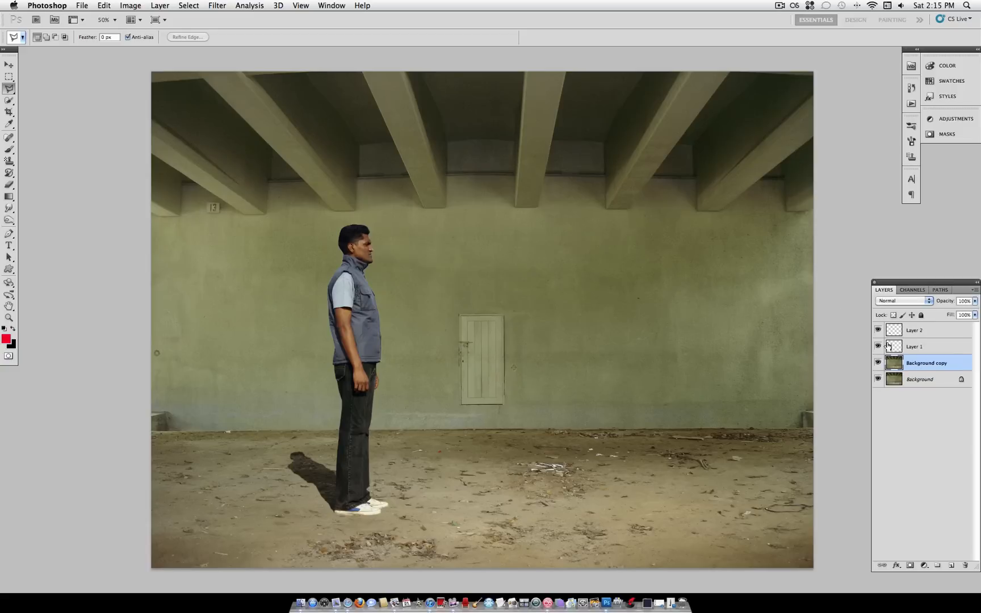
pyautogui.moveTo(902, 364); pyautogui.dragTo(903, 329)
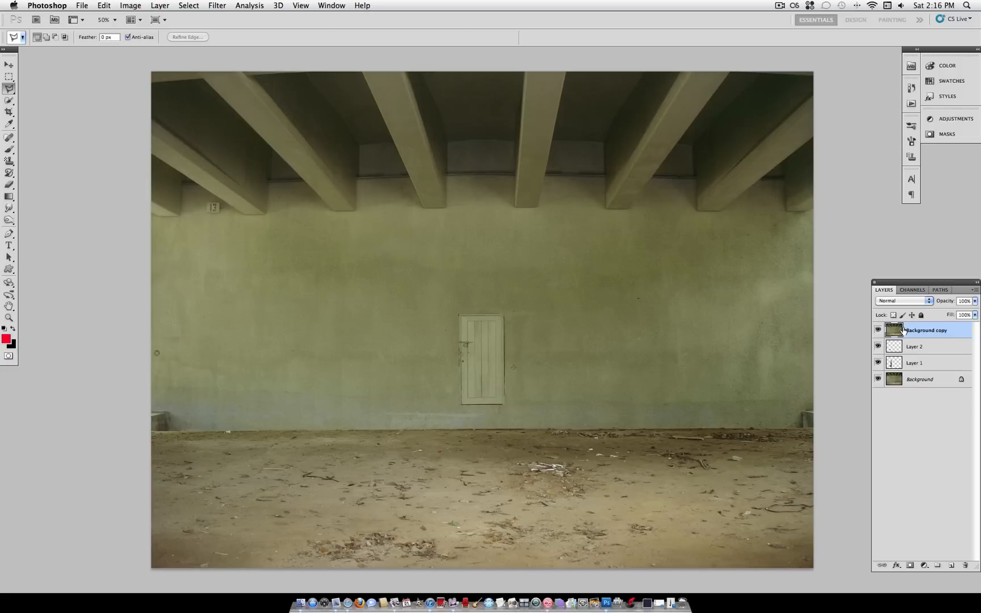
pyautogui.press('super+alt+g')
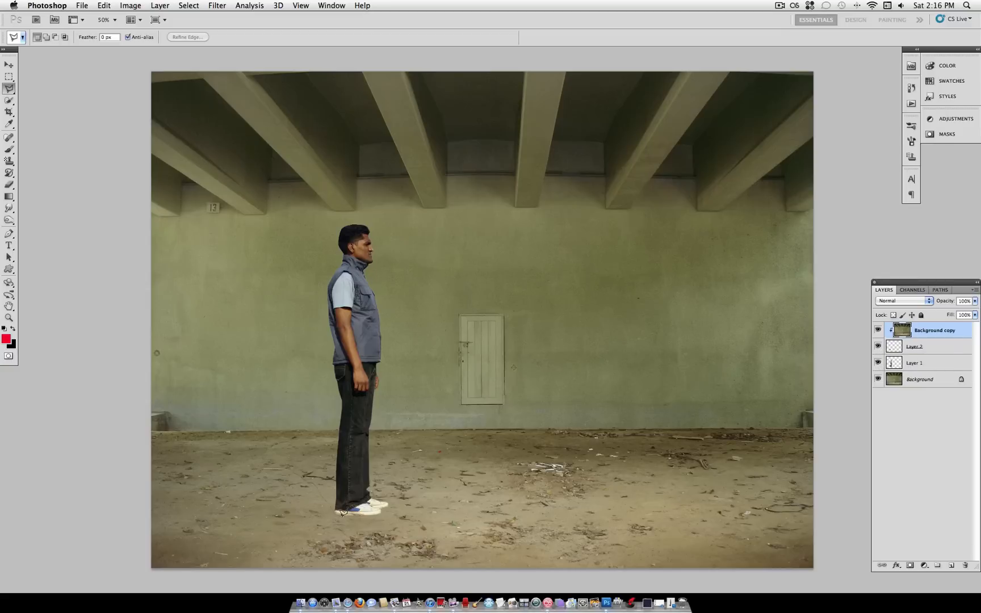
# - Apply a legacy Brightness/Contrast adjustment to the clipped Background copy with brightness -71 and contrast -55
pyautogui.click(140, 7)
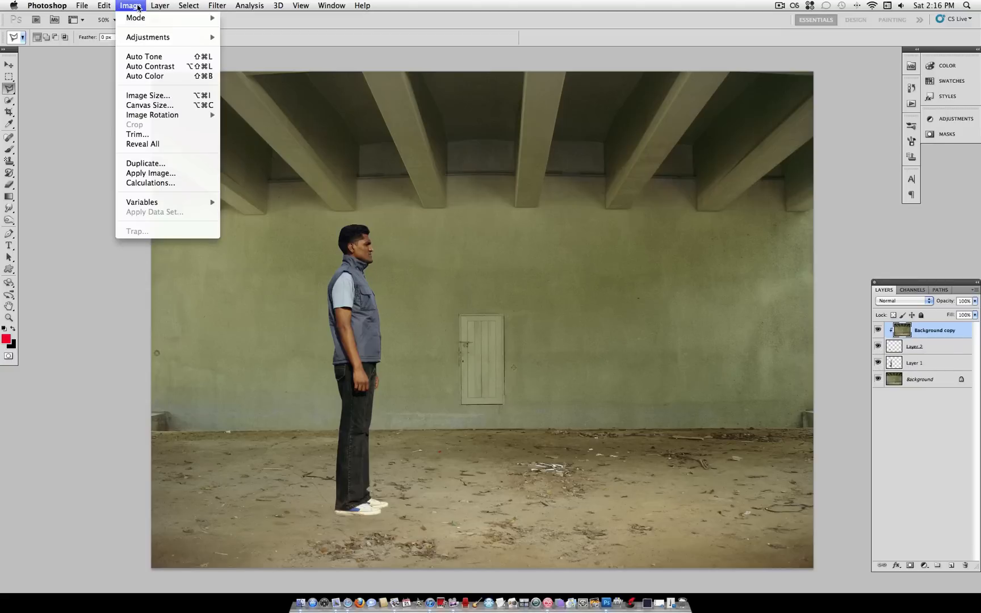
pyautogui.moveTo(147, 37)
pyautogui.click(239, 37)
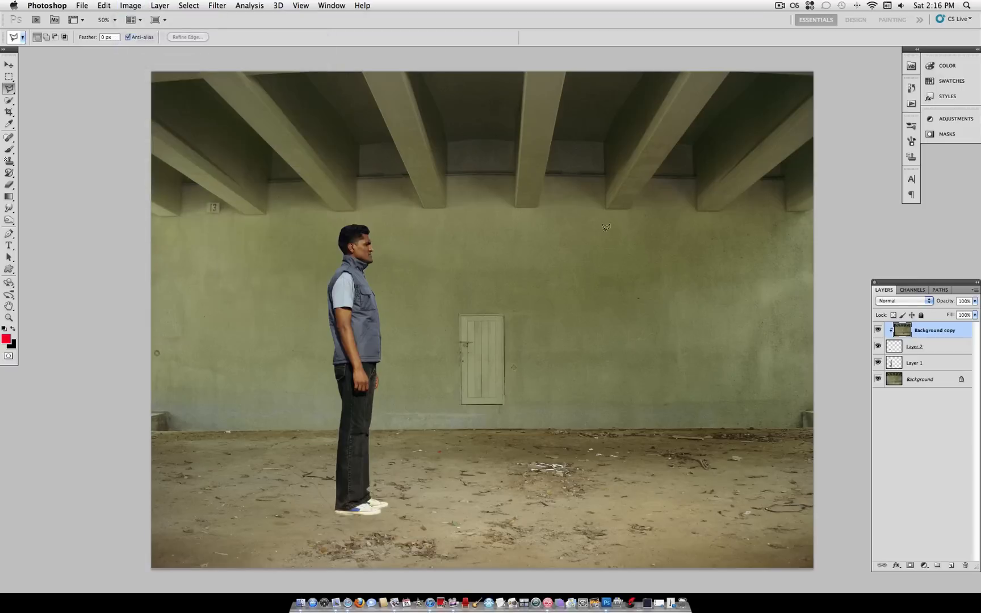
pyautogui.moveTo(648, 278)
pyautogui.mouseDown()
pyautogui.moveTo(602, 277)
pyautogui.moveTo(639, 298)
pyautogui.moveTo(629, 298)
pyautogui.moveTo(611, 278)
pyautogui.mouseUp()
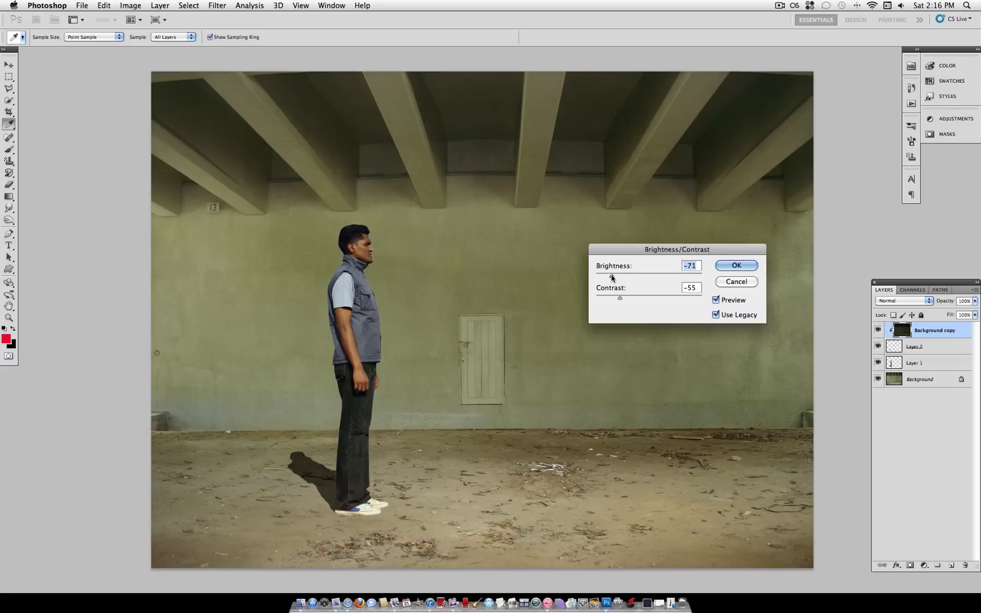
pyautogui.click(744, 264)
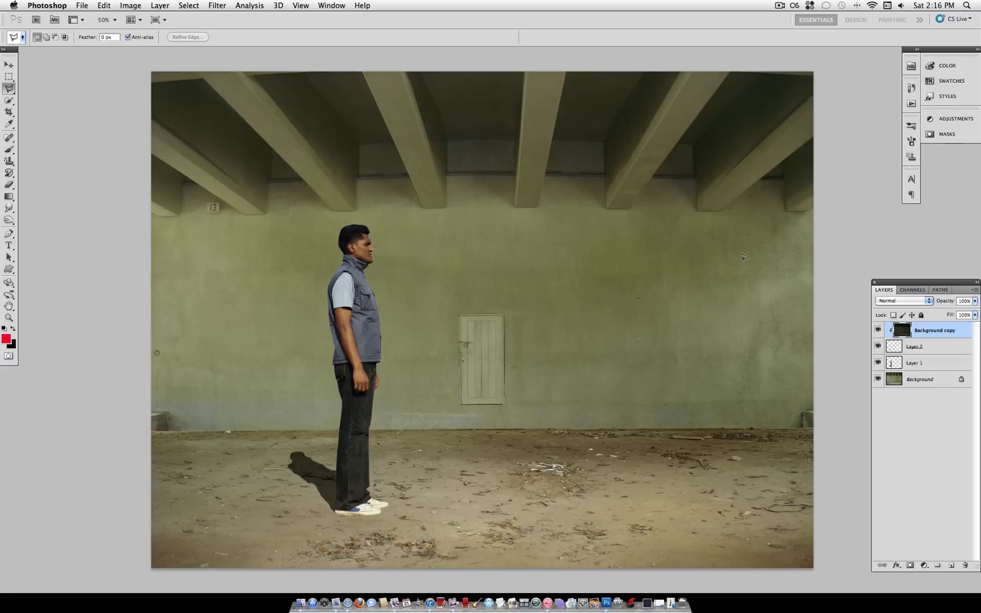